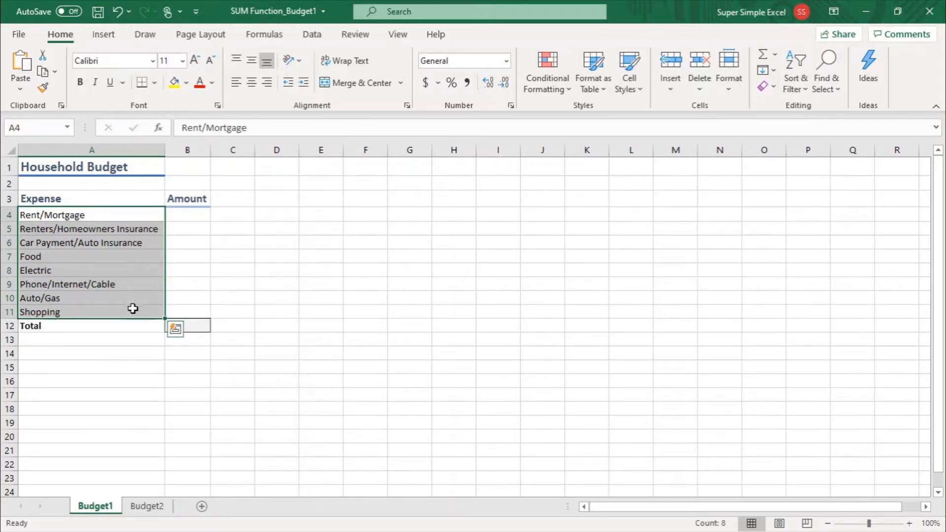
Enter the first three amounts: 3500 for Rent/Mortgage, 400 for Renters/Homeowners Insurance and 400 for Car Payment/Auto Insurance
left_click(183, 350)
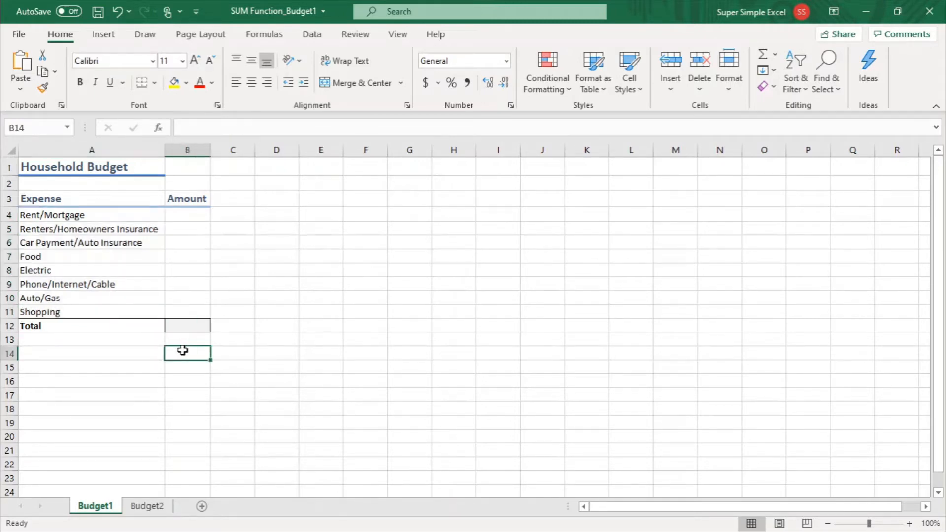
left_click(191, 216)
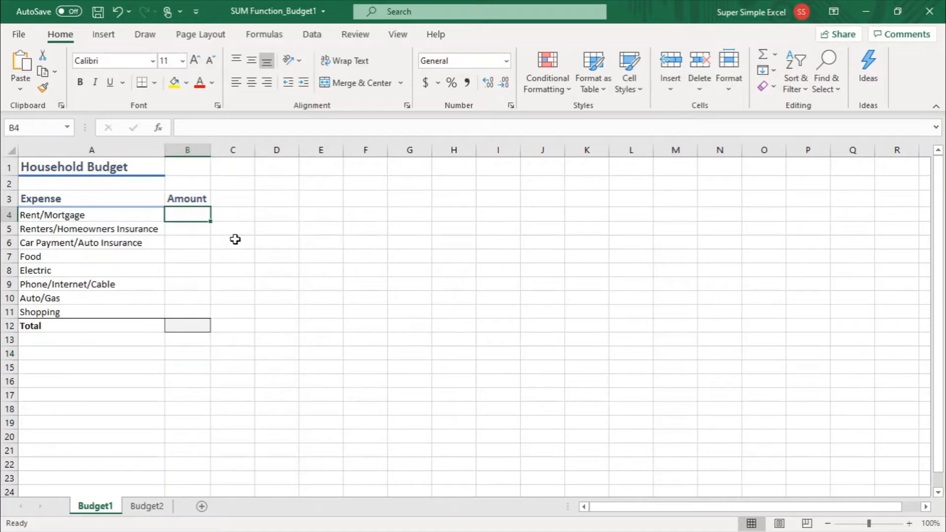
type("3500")
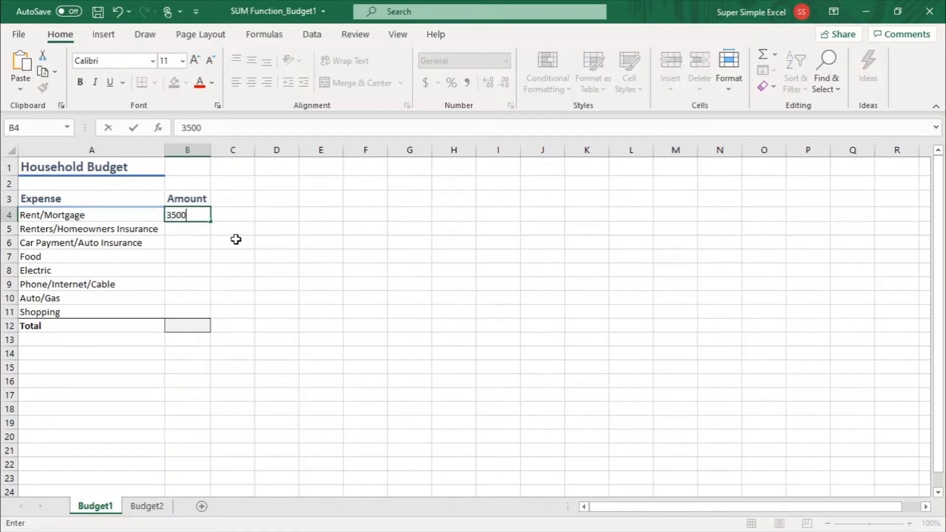
key("Return")
type("400")
key("ctrl+Return")
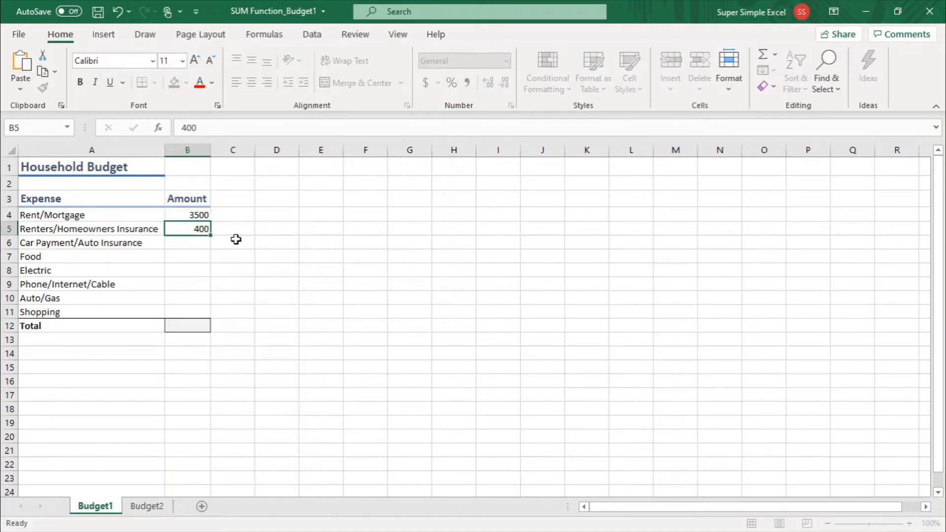
key("Return")
type("400")
key("Return")
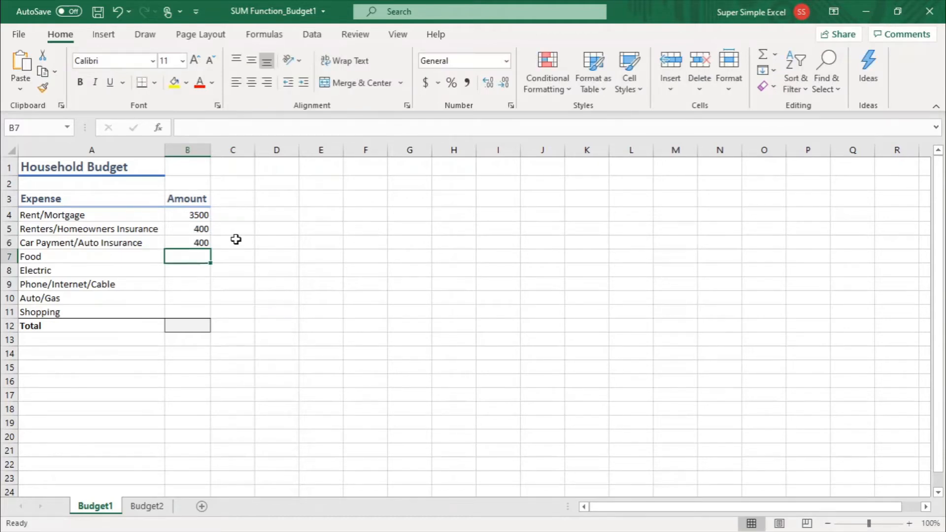
Enter the remaining amounts: 350 for Food, 300 for Electric, 200 for Phone/Internet/Cable, 250 for Auto/Gas and 150 for Shopping
type("350")
key("Return")
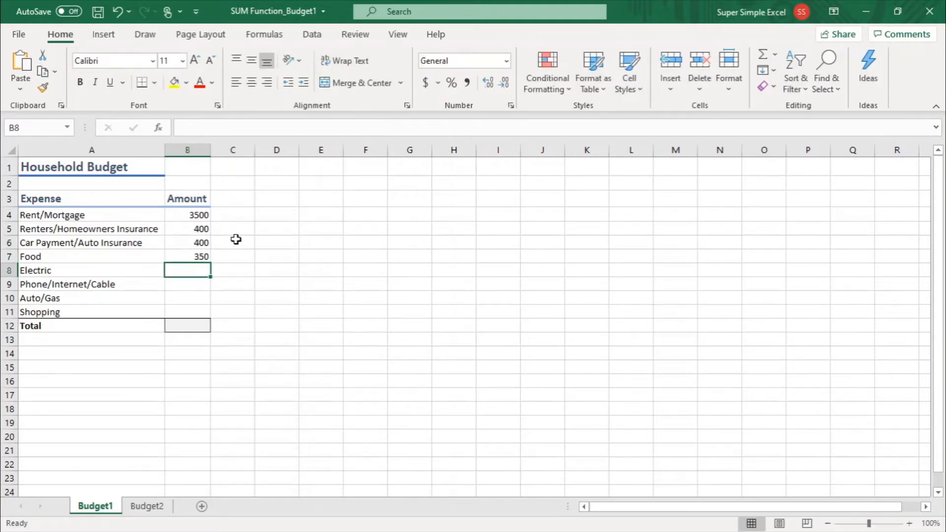
type("300")
key("Return")
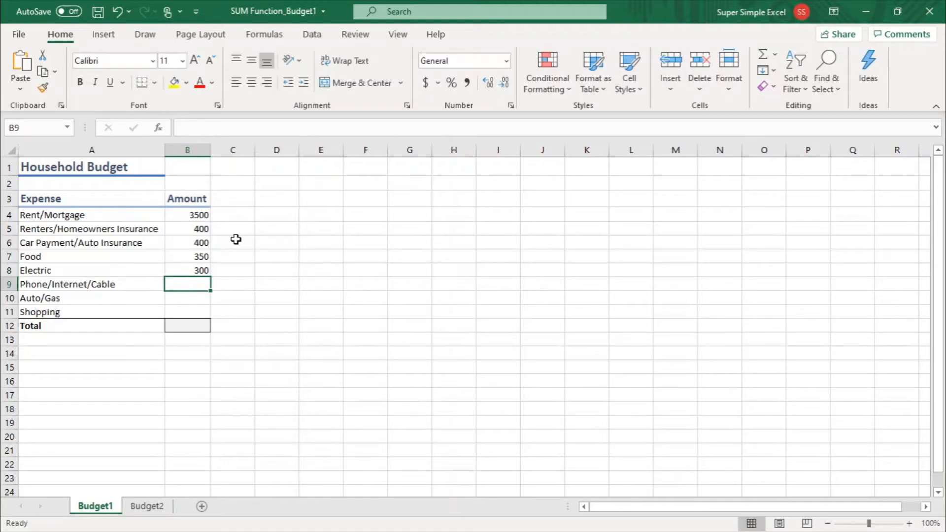
type("200")
key("Return")
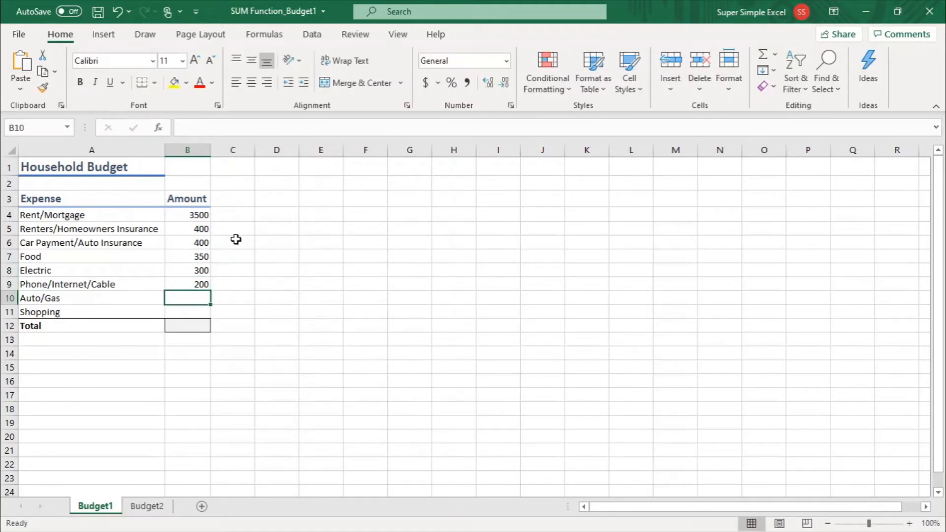
type("250")
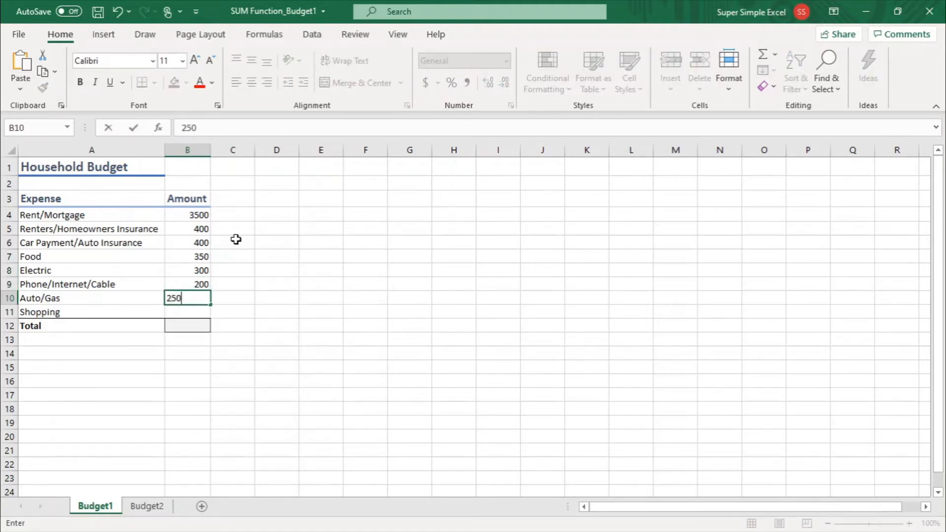
key("Return")
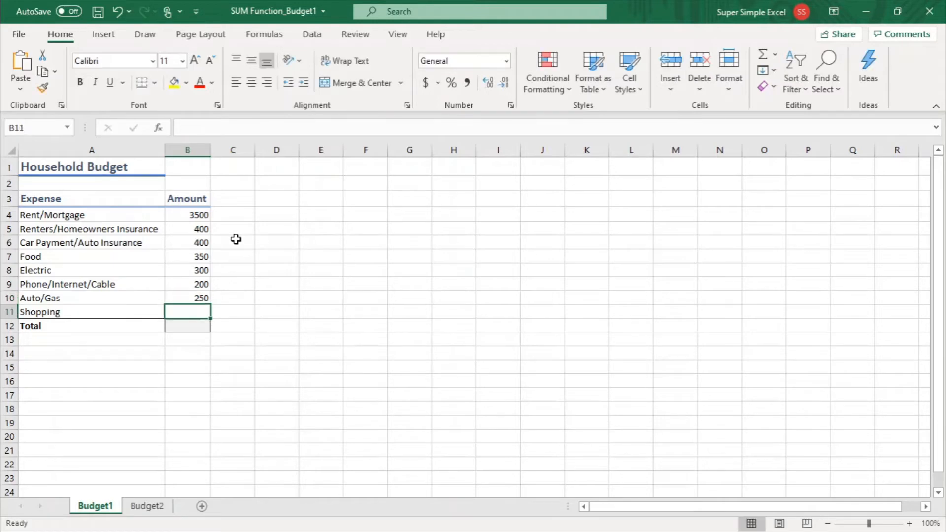
type("150")
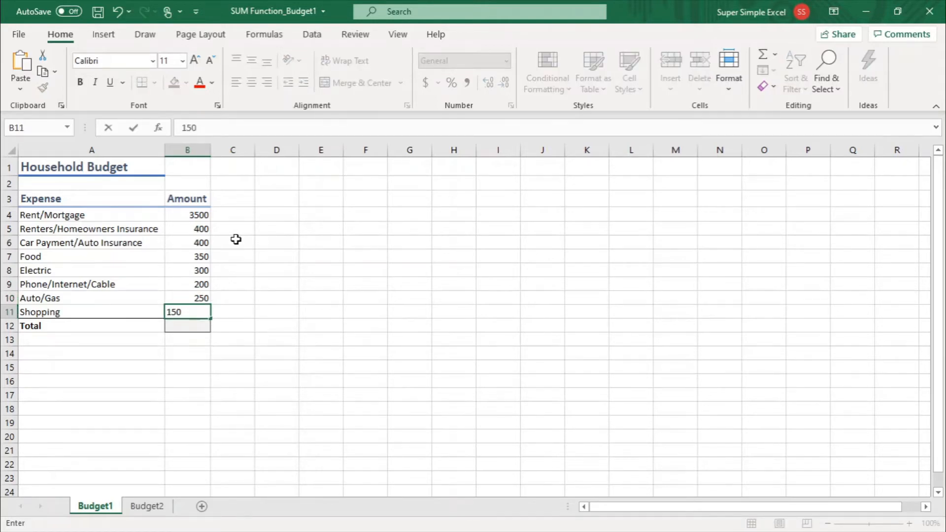
key("Return")
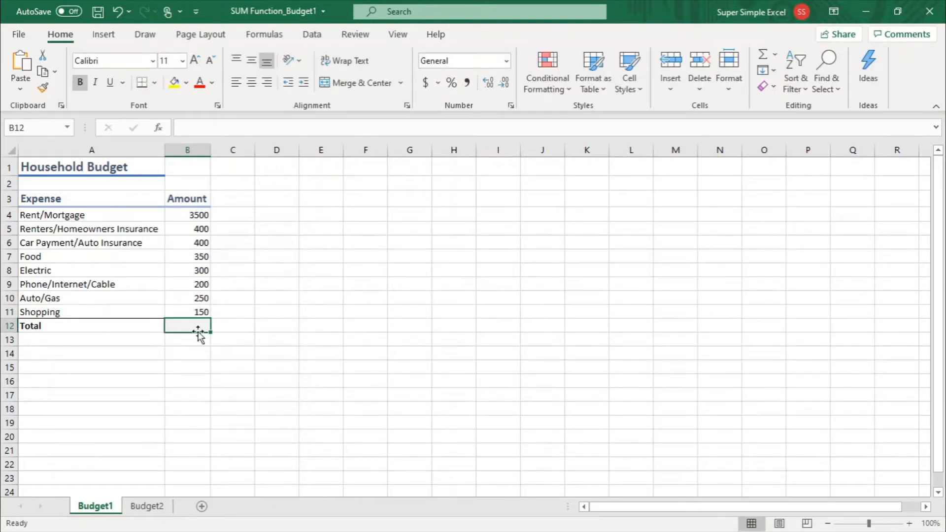
Start a formula with an equals sign in the Total amount cell B12
left_click(195, 352)
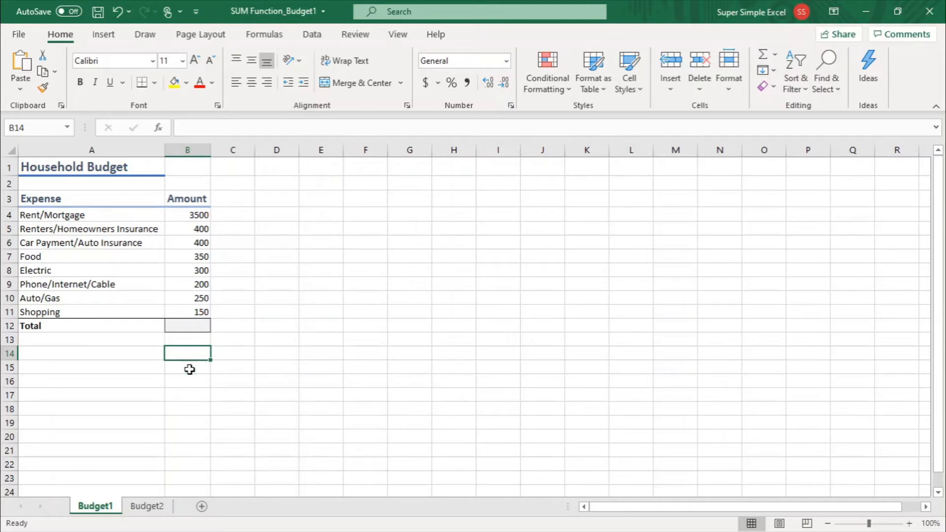
left_click(189, 326)
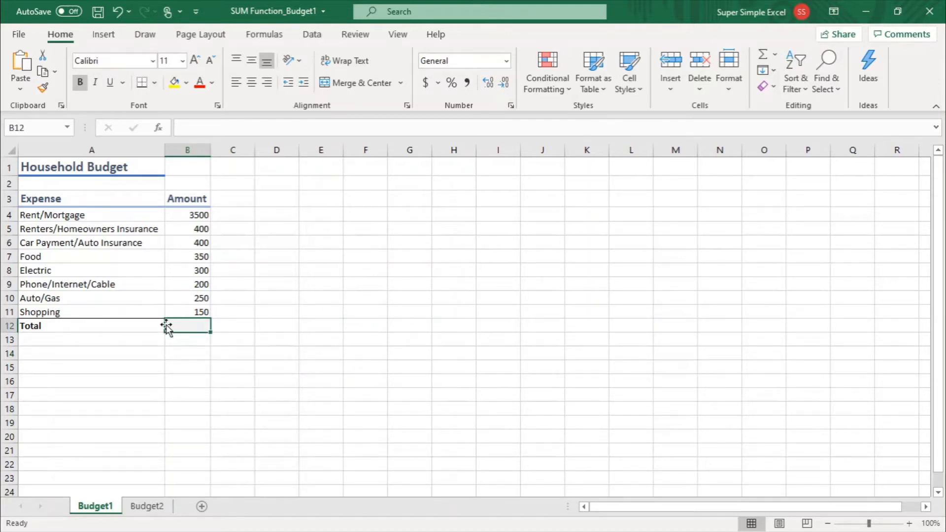
left_click(192, 352)
left_click(188, 325)
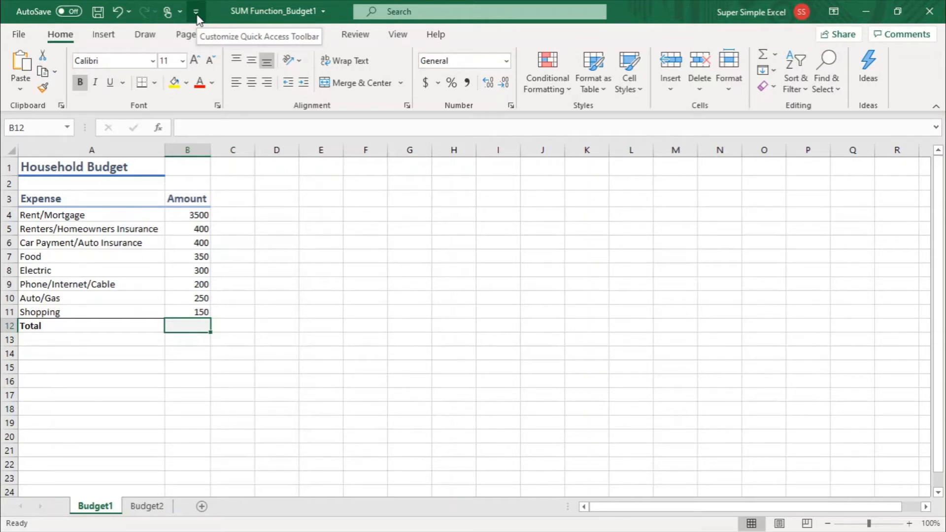
left_click(188, 129)
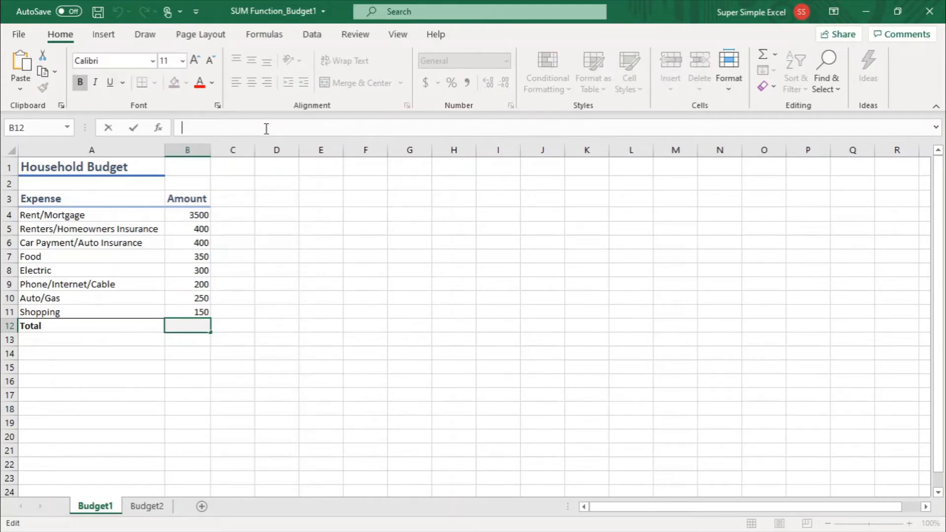
type("=")
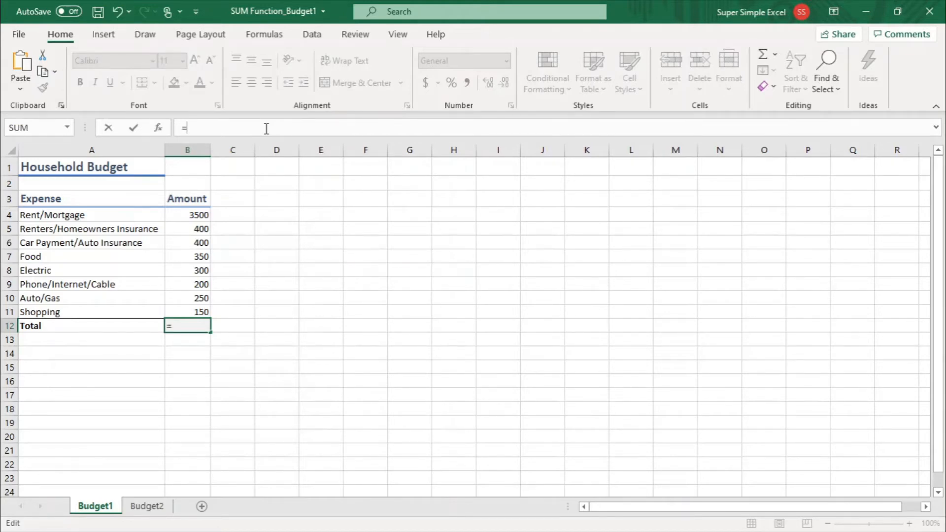
type("SUM")
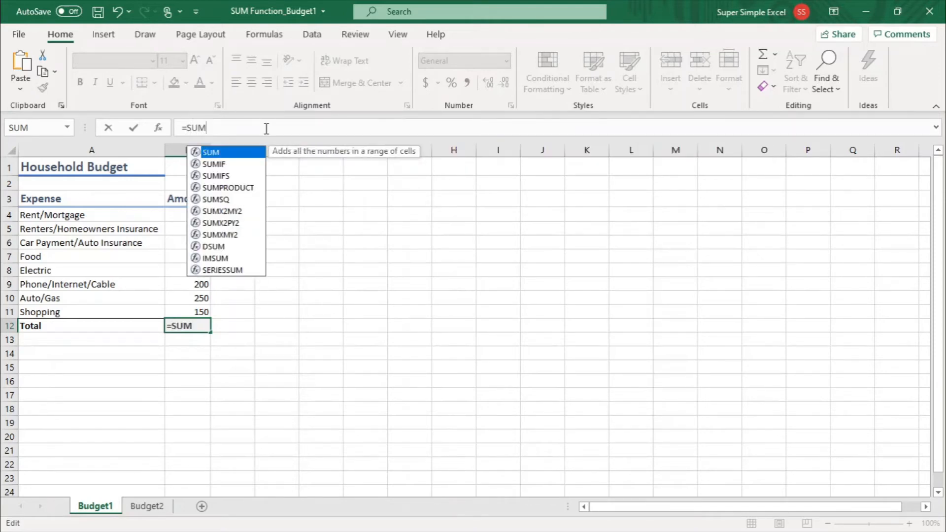
key("BackSpace")
key("BackSpace")
type("s")
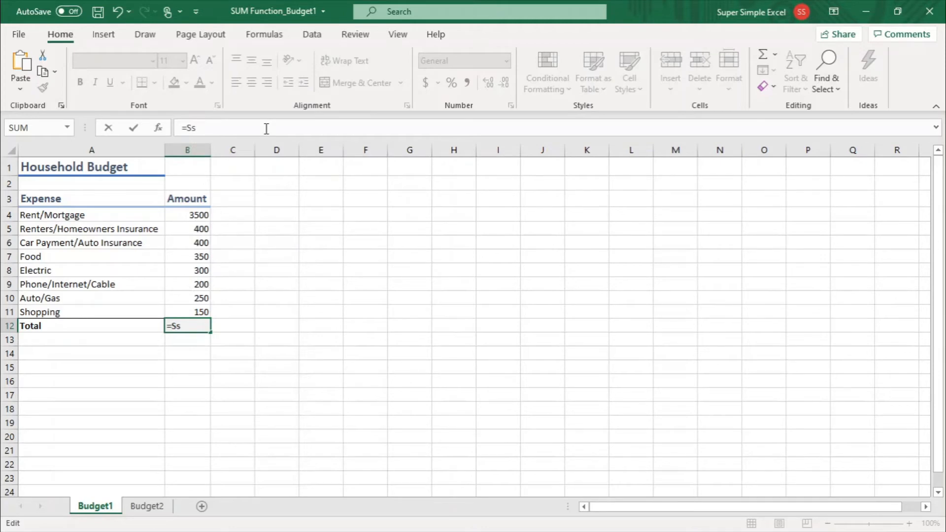
key("BackSpace")
type("um")
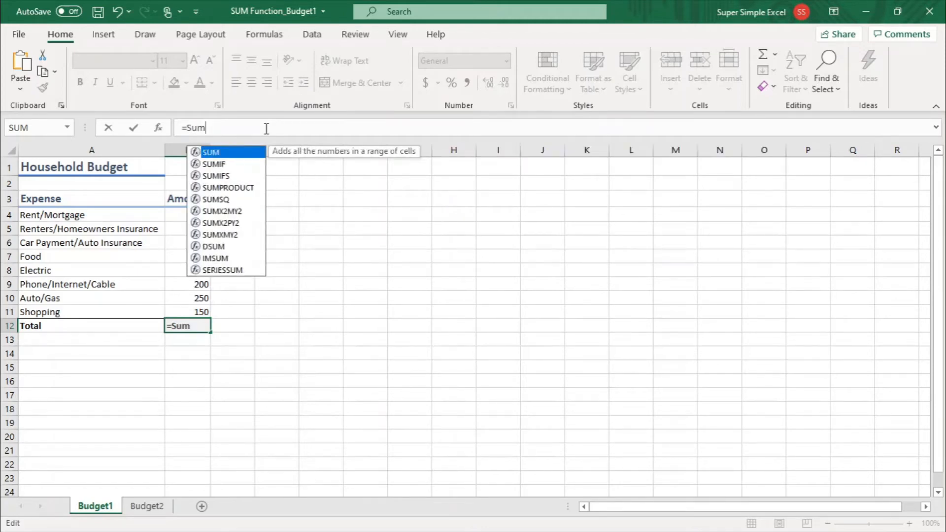
key("BackSpace")
key("BackSpace")
key("BackSpace")
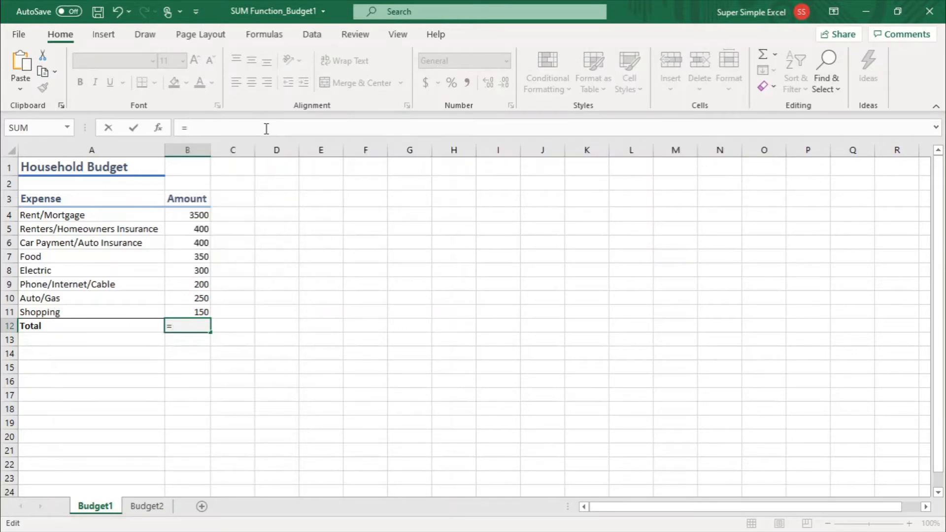
Complete the Total formula in B12 as =sum(B4:B11), using the continuous range of amounts
type("s")
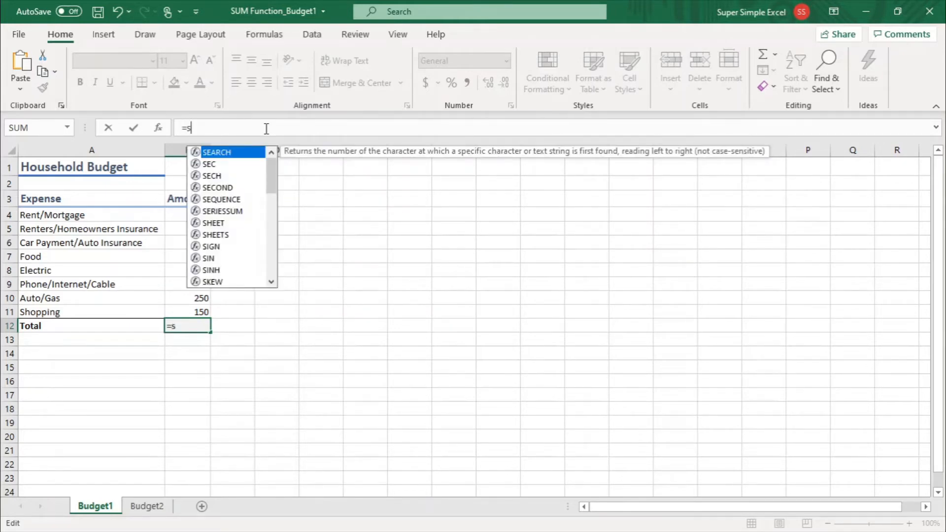
type("u")
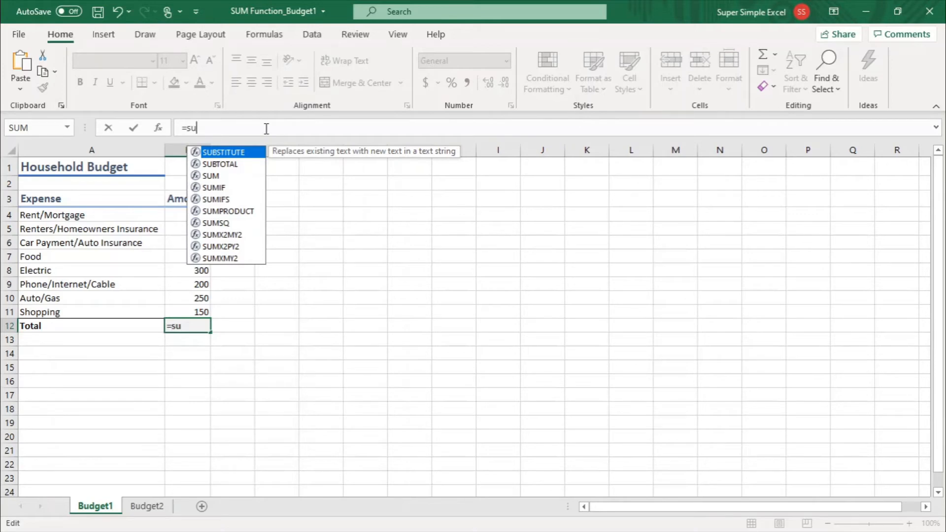
type("m")
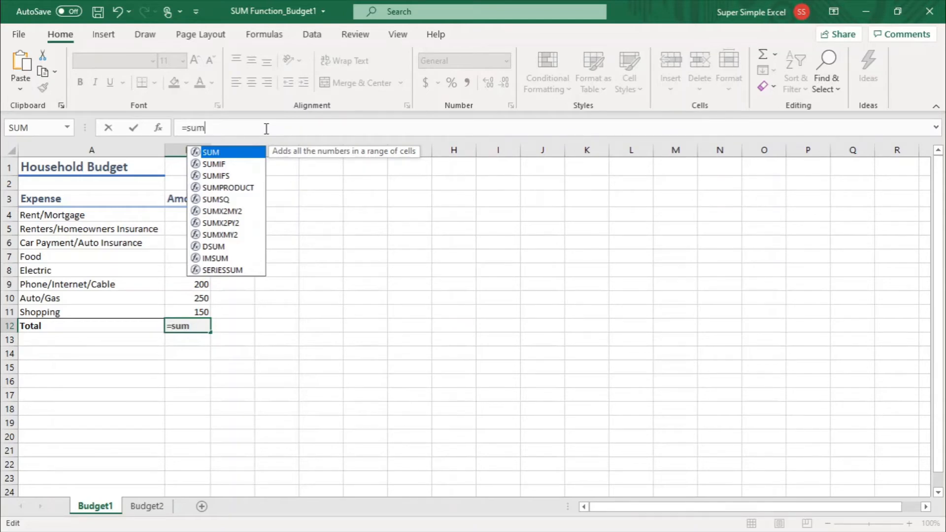
type("(")
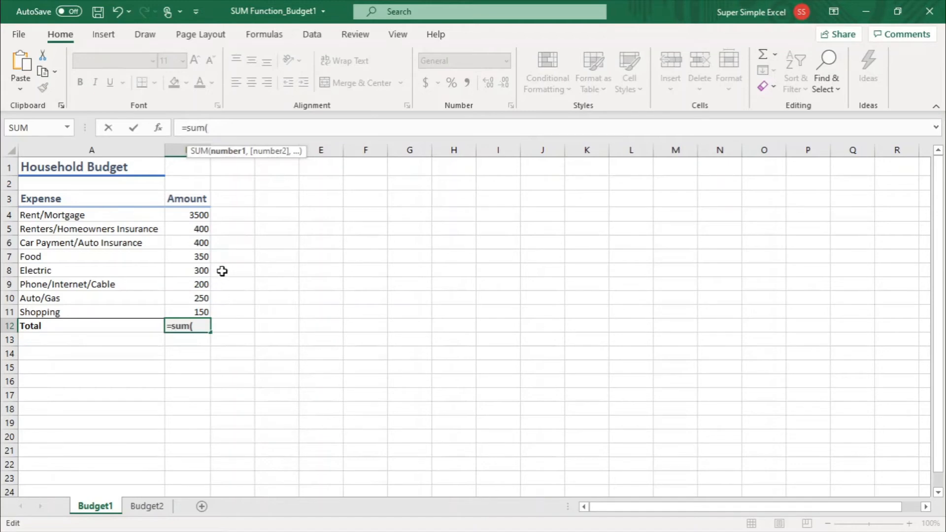
left_click(178, 215)
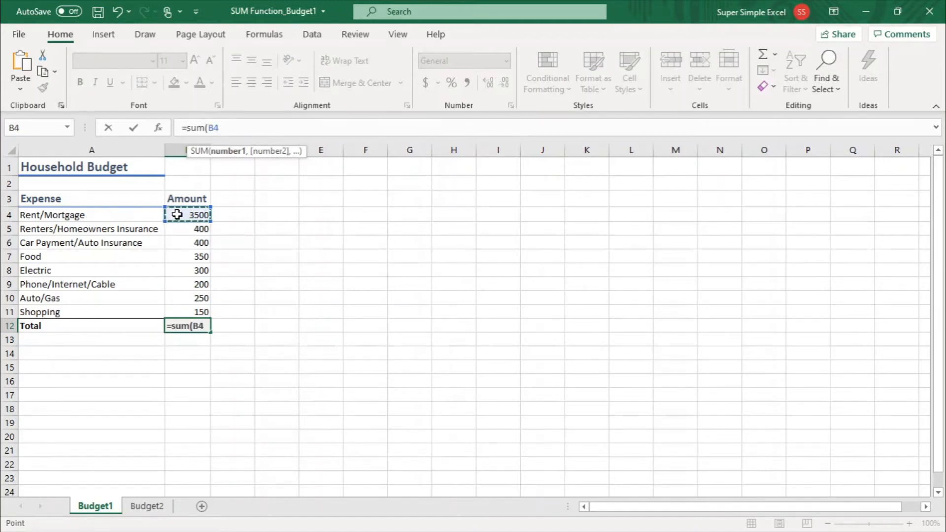
left_click_drag(177, 214, 181, 312)
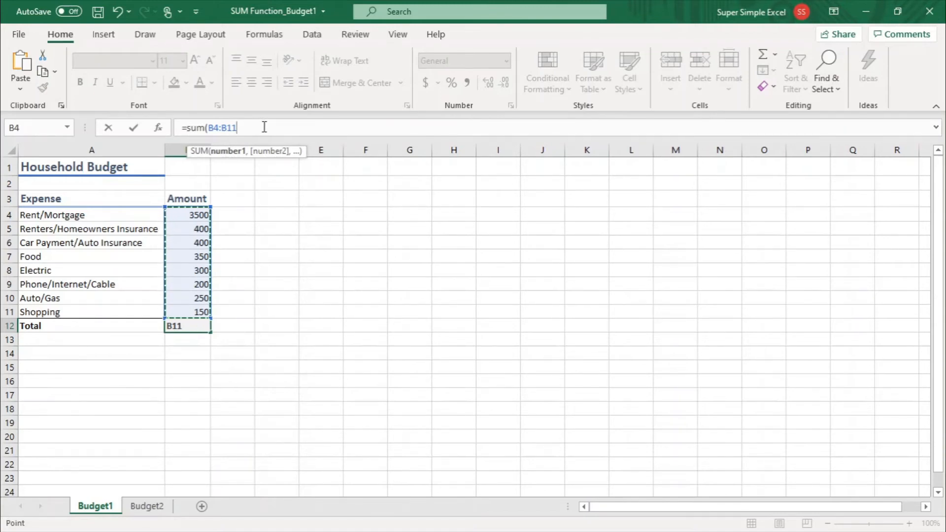
type(")")
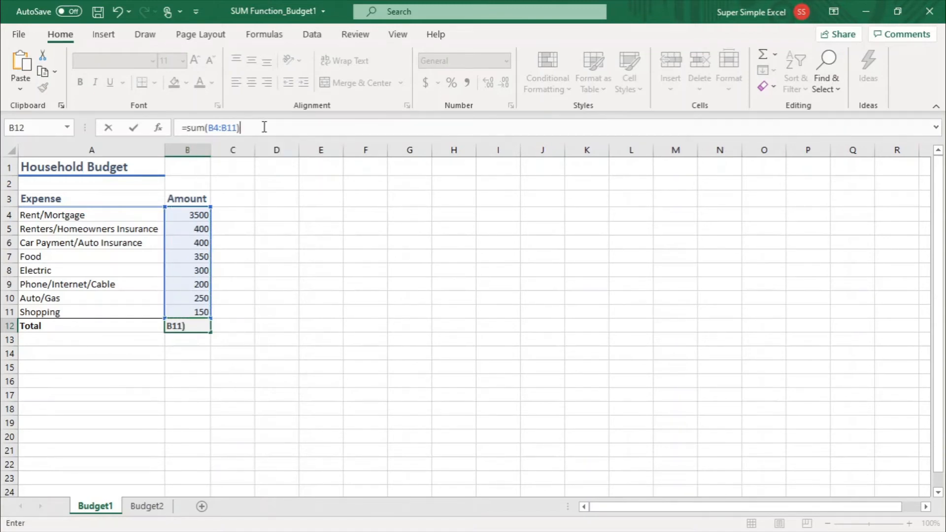
key("Return")
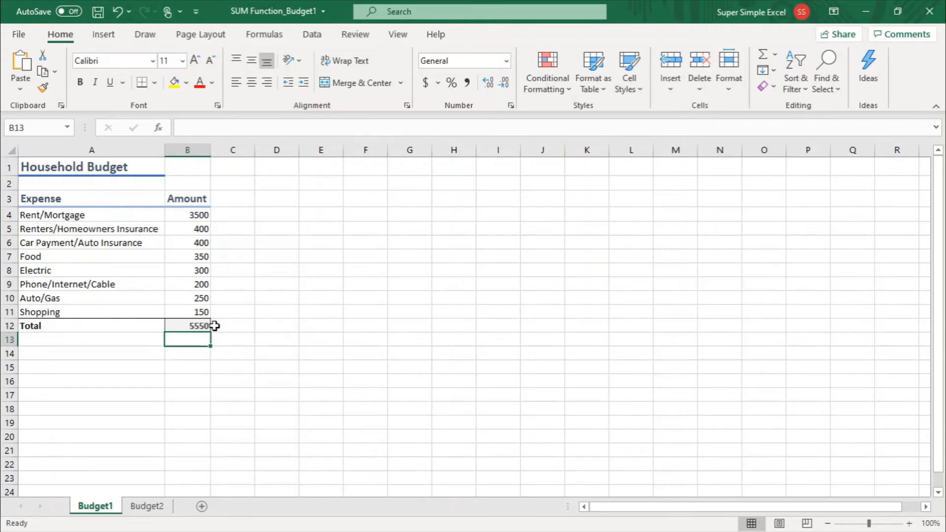
Replace the Total formula in B12 with a SUM listing each cell individually: =sum(B4,B5,B6,B7,B8,B9,B10,B11)
left_click(192, 327)
key("Delete")
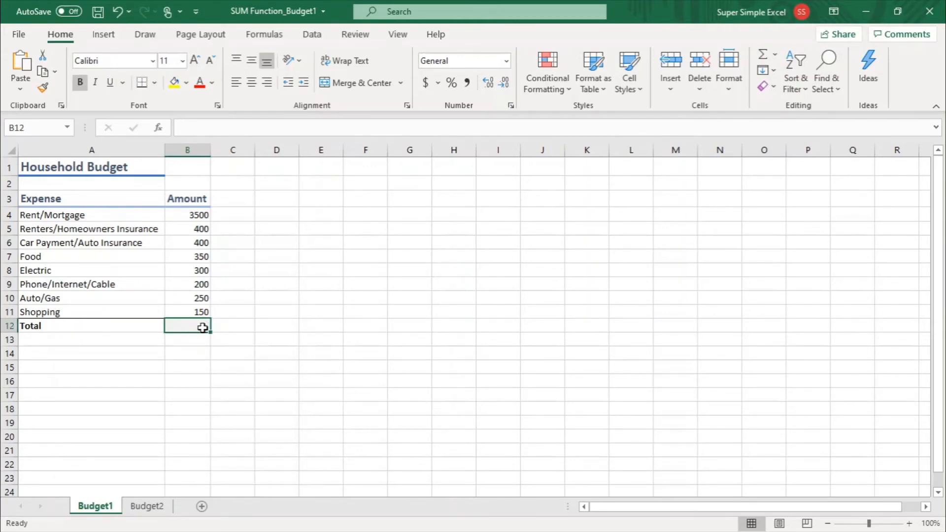
left_click(238, 129)
type("=sum(")
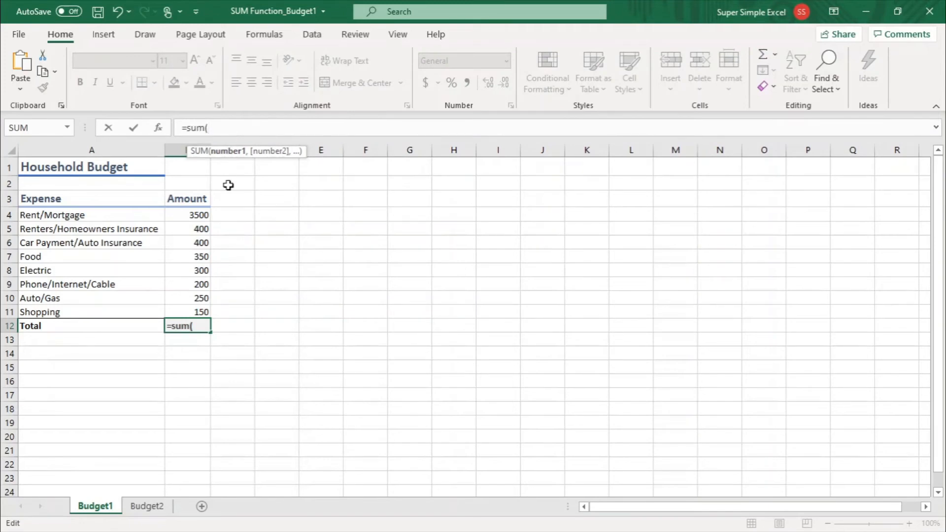
left_click(177, 217, "ctrl")
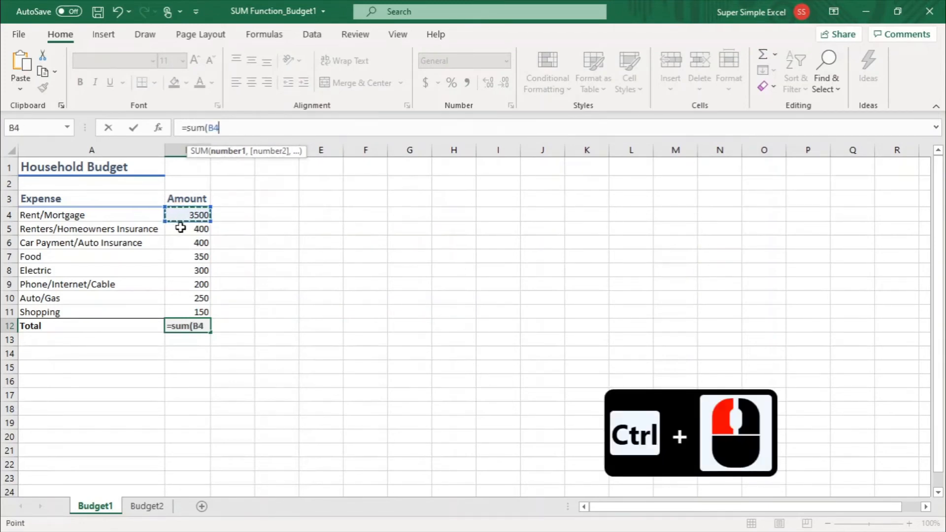
left_click(179, 227, "ctrl")
left_click(180, 243, "ctrl")
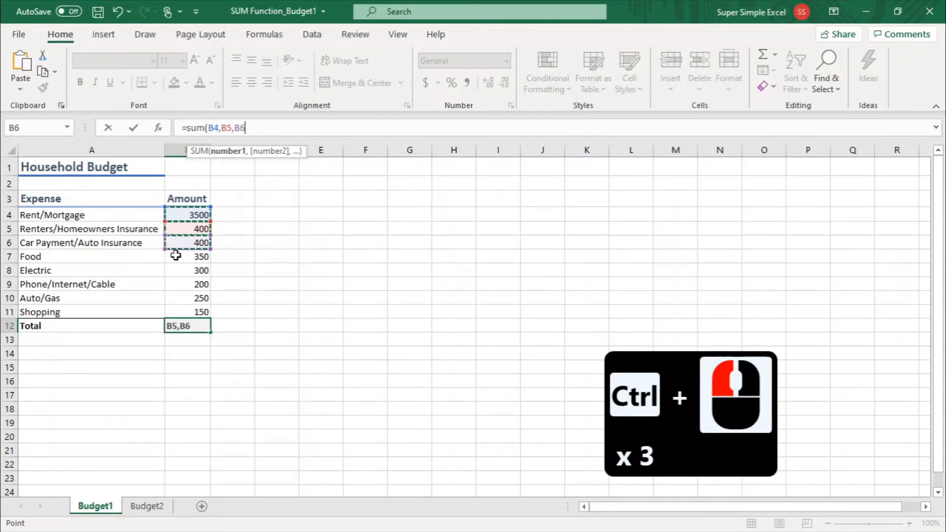
left_click(176, 257, "ctrl")
left_click(177, 270, "ctrl")
left_click(177, 284, "ctrl")
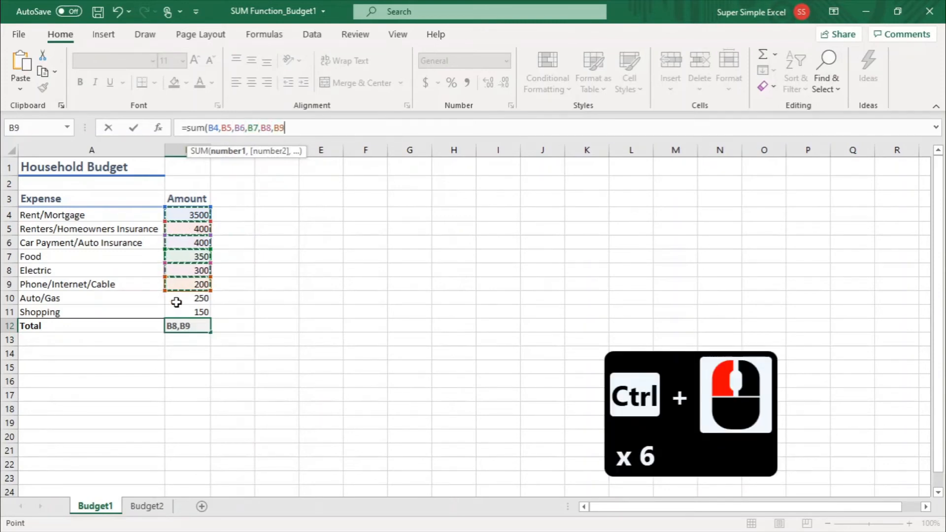
left_click(177, 299, "ctrl")
left_click(176, 312, "ctrl")
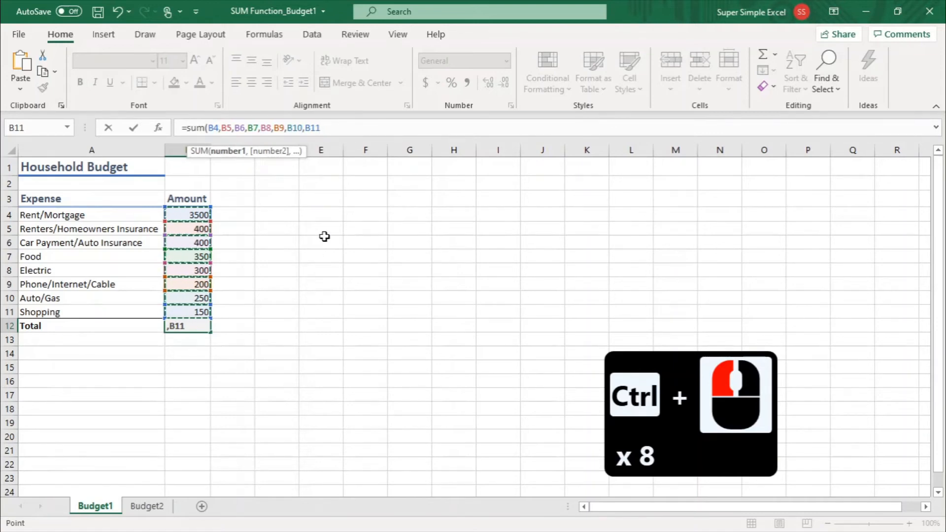
type(")")
key("Return")
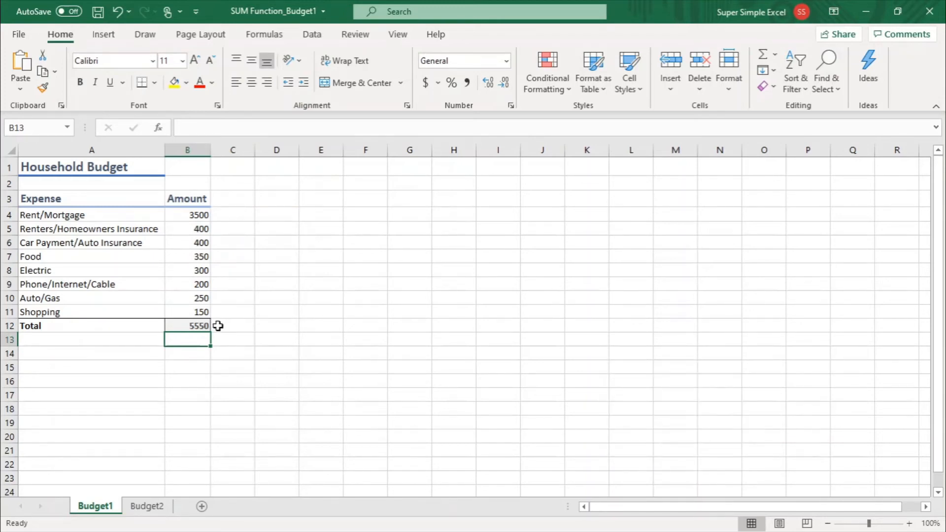
Clear the SUM formula from the Total amount cell B12
left_click(194, 325)
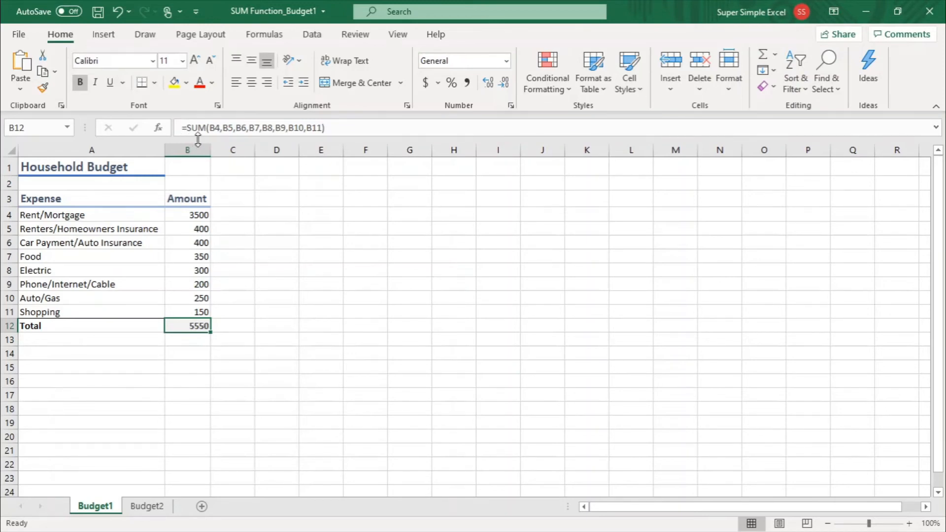
key("Delete")
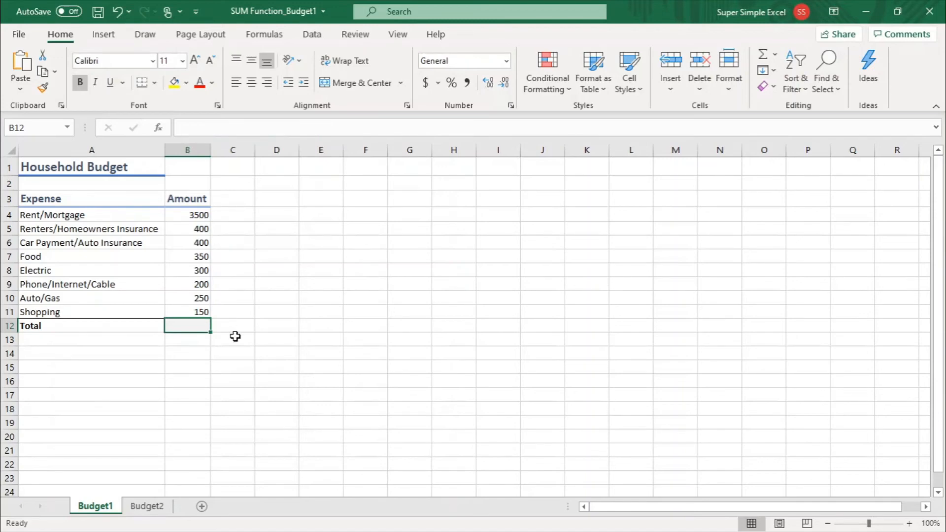
left_click(234, 350)
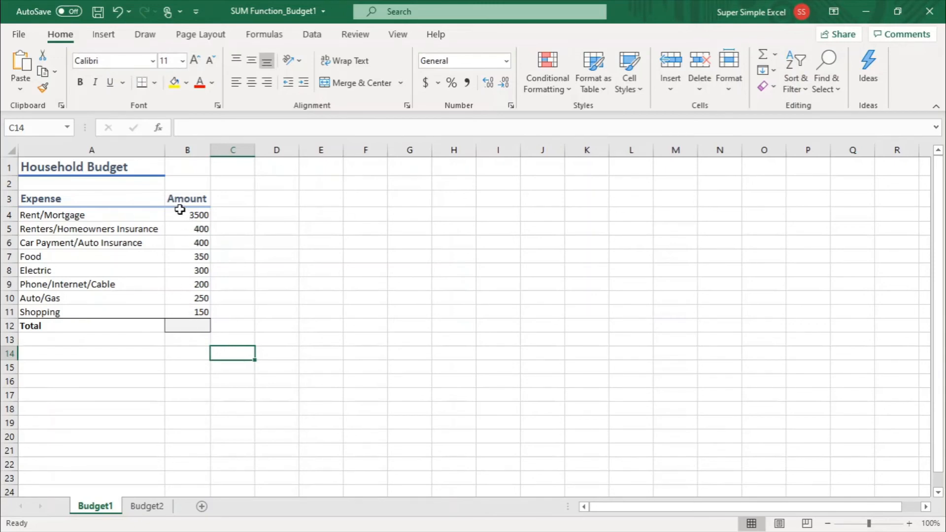
left_click_drag(180, 209, 175, 311)
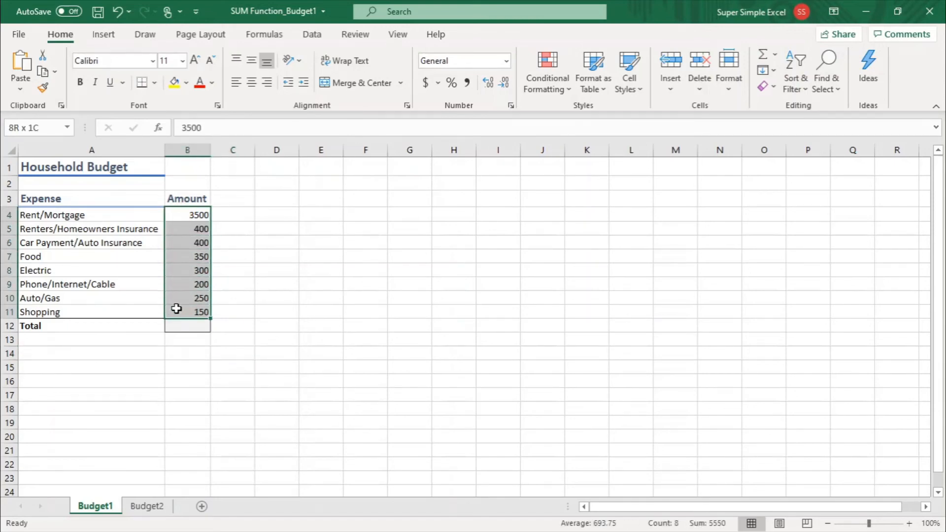
left_click(184, 212)
left_click_drag(183, 212, 336, 215)
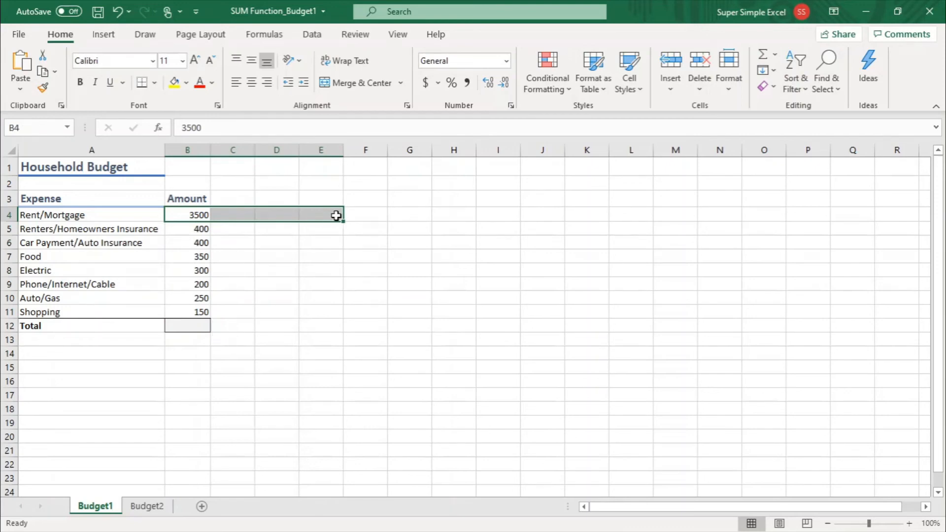
left_click(204, 349)
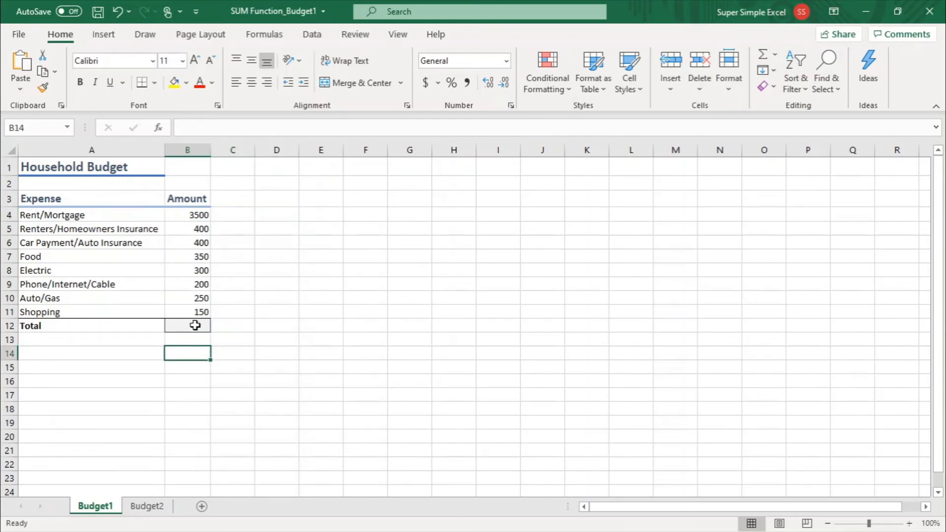
left_click(192, 324)
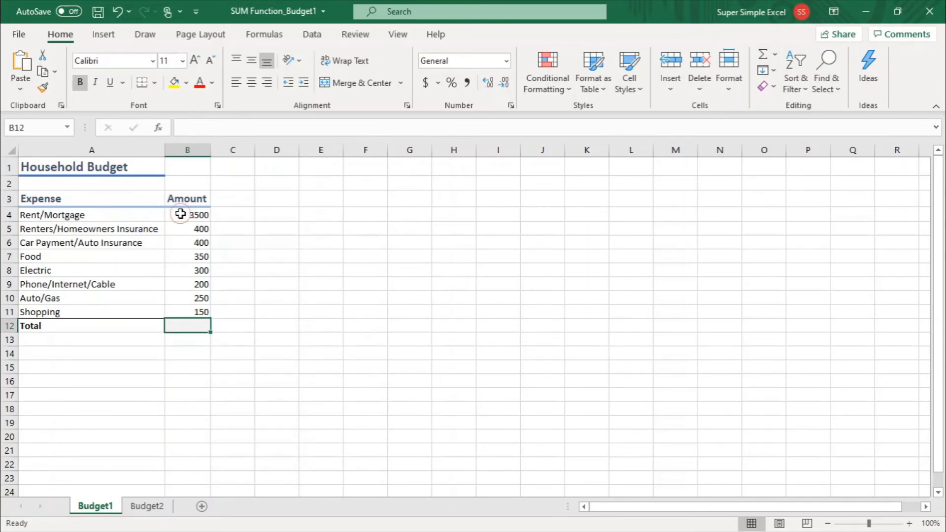
left_click_drag(180, 213, 175, 311)
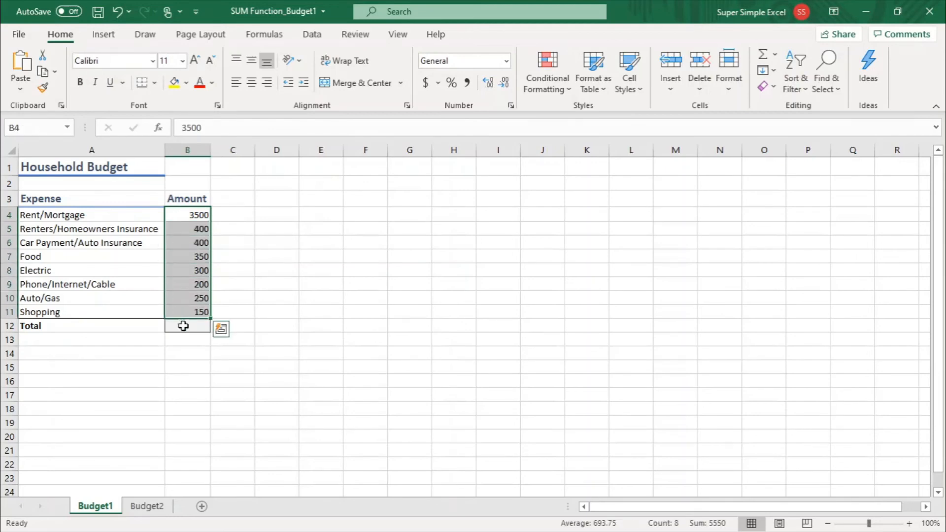
Use AutoSum in the Total amount cell B12 to enter =SUM(B4:B11)
left_click(183, 326)
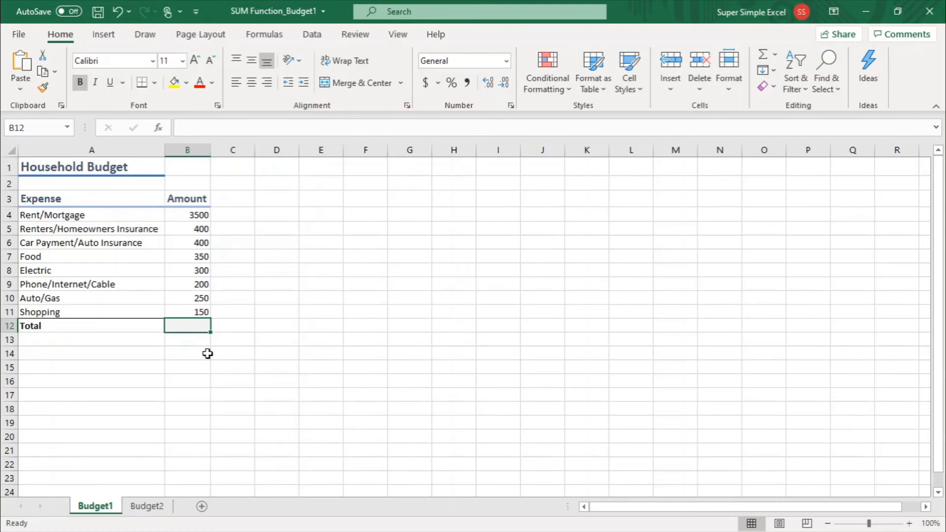
key("alt")
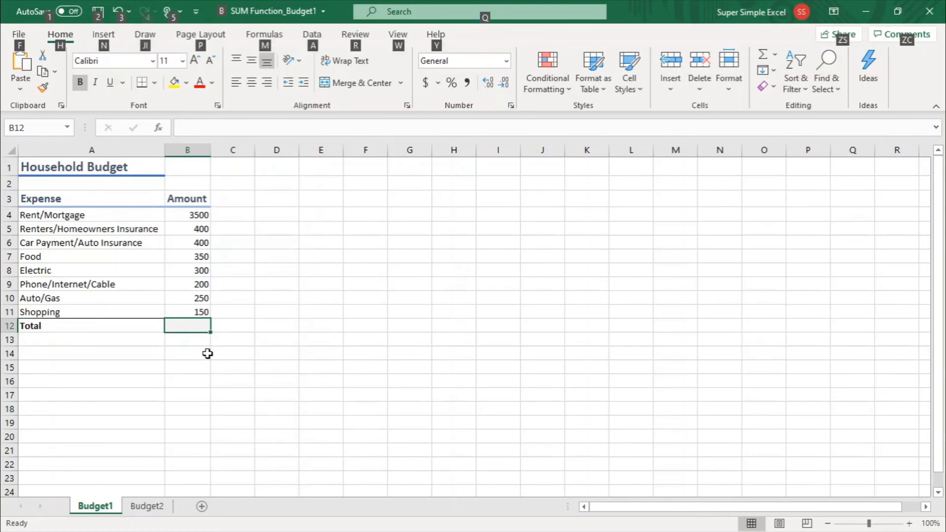
key("alt+equal")
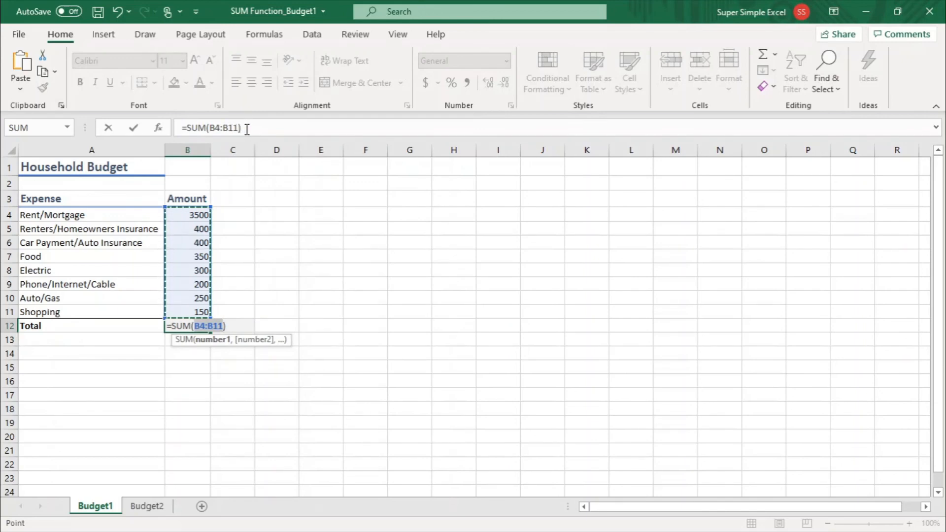
key("Return")
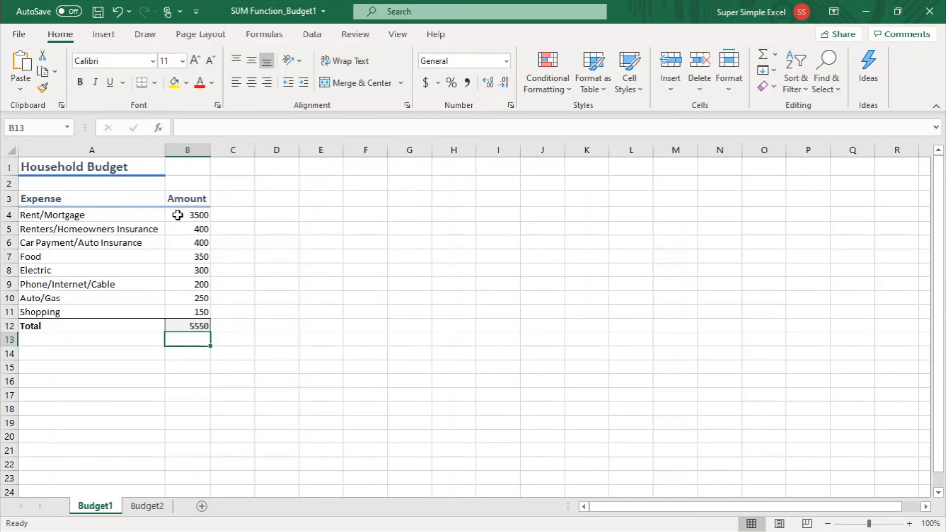
Format the amounts and total in B4:B12 with the comma number style and no decimal places
left_click_drag(178, 214, 184, 325)
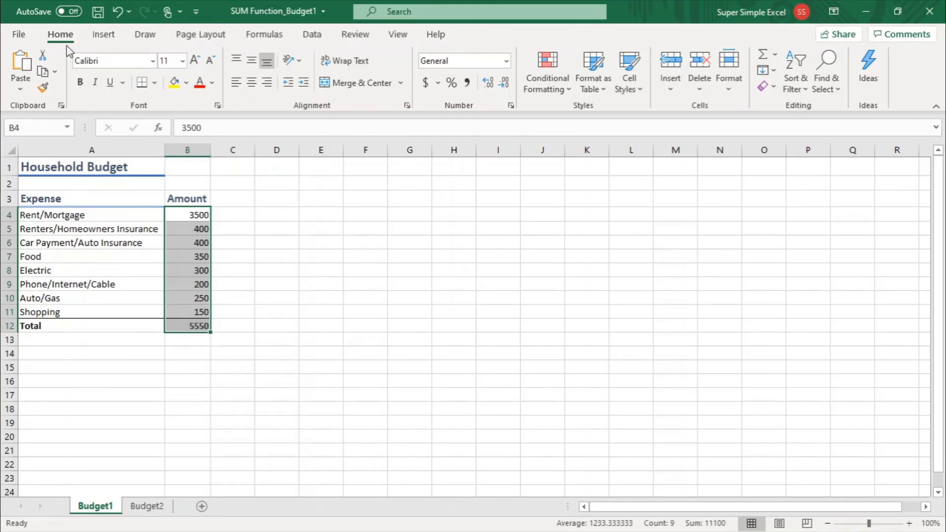
left_click(467, 82)
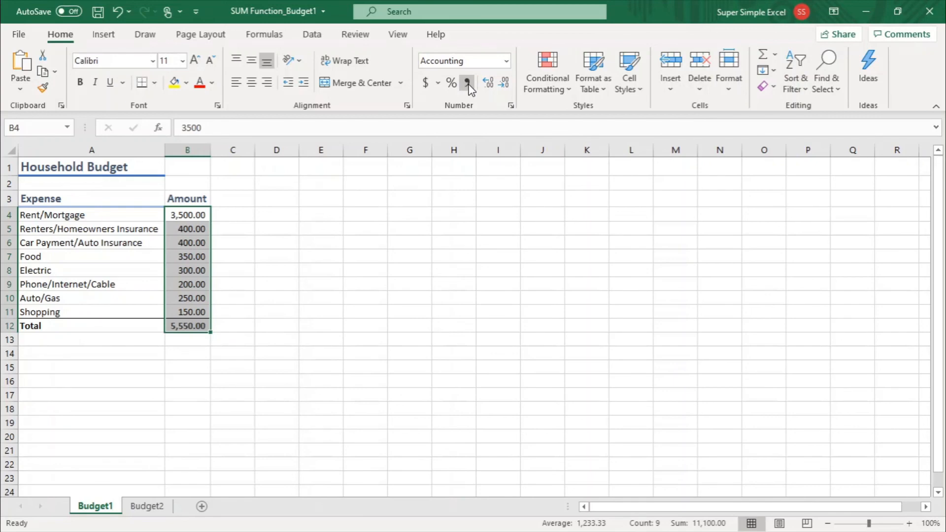
left_click(502, 93)
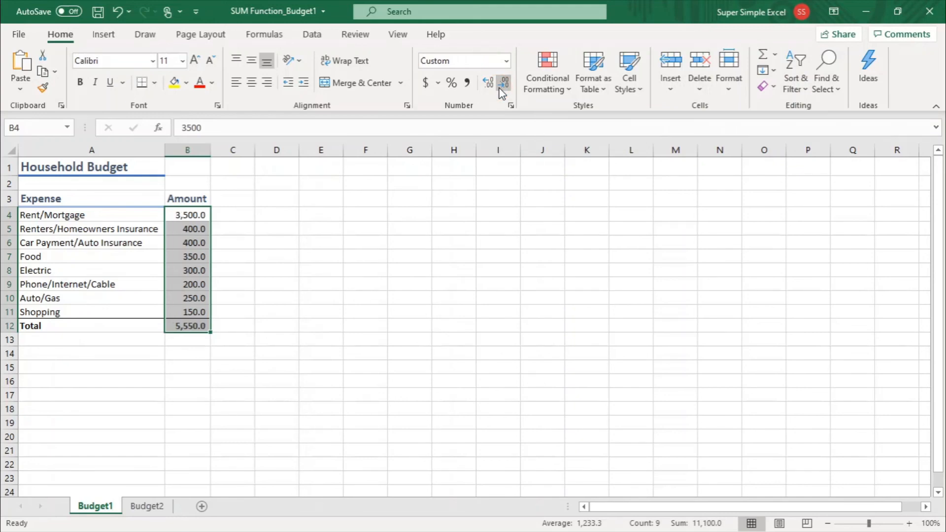
left_click(502, 93)
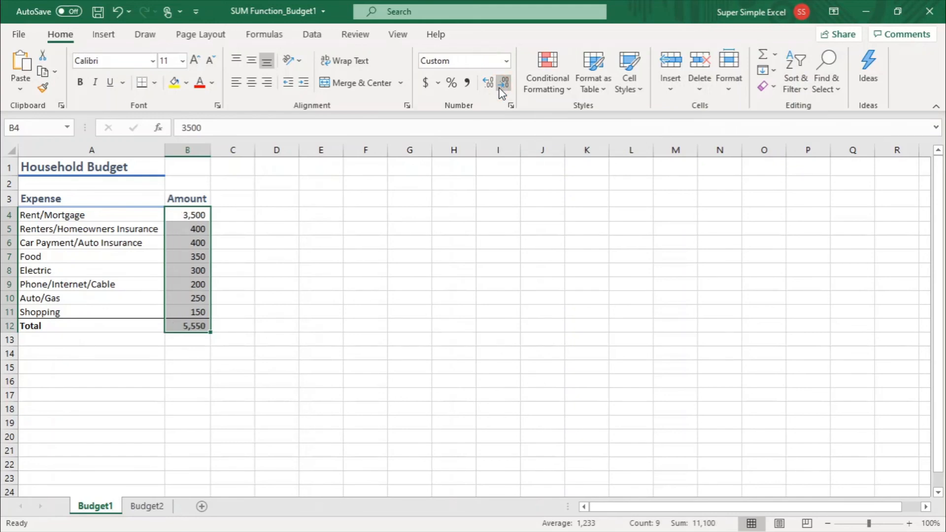
left_click(231, 327)
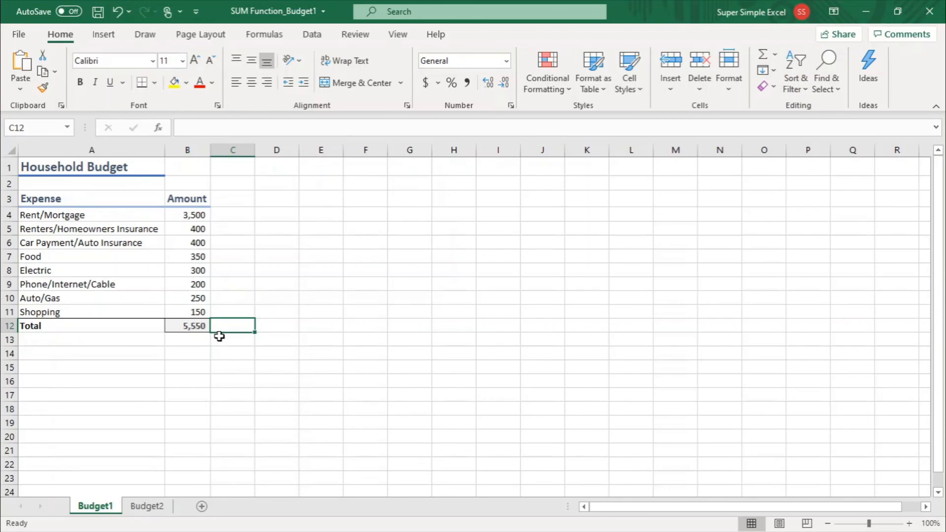
Enter the closing notes "Comment" in C13, "Subscribe!" in C14 and "BYE FOR NOW!" in C15
left_click(223, 340)
type("Comment")
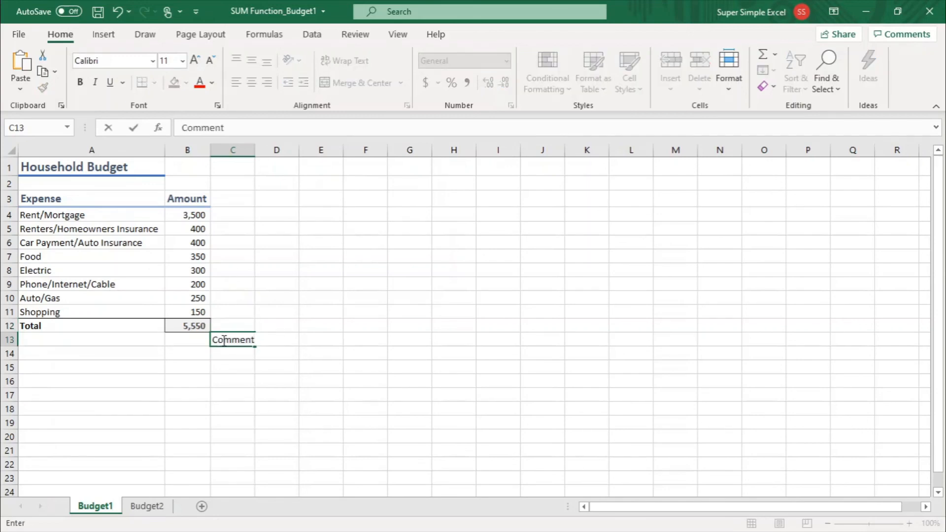
key("Return")
type("Subs")
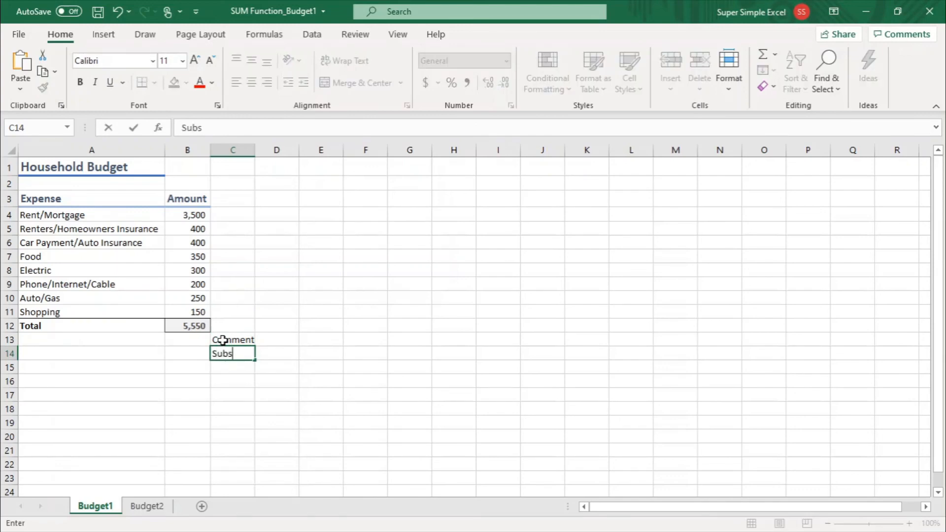
type("cribe!")
key("Return")
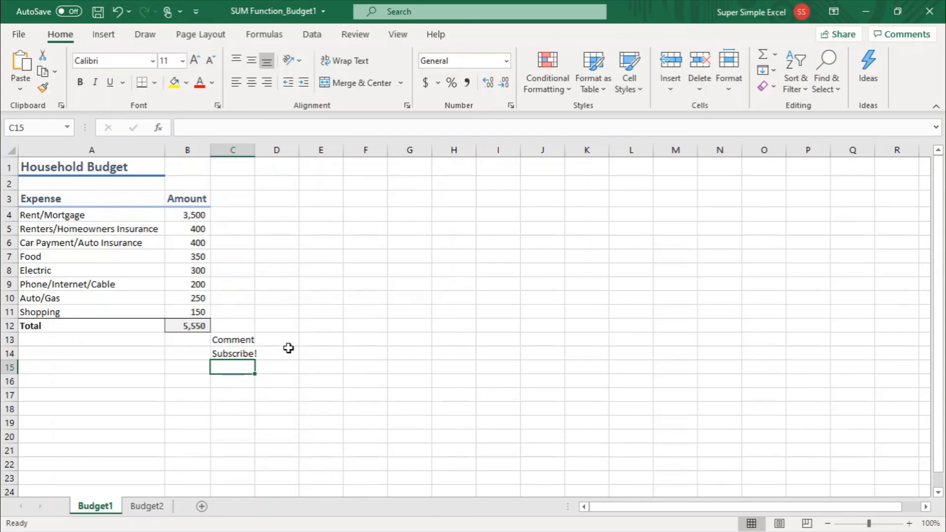
type("BYE FO")
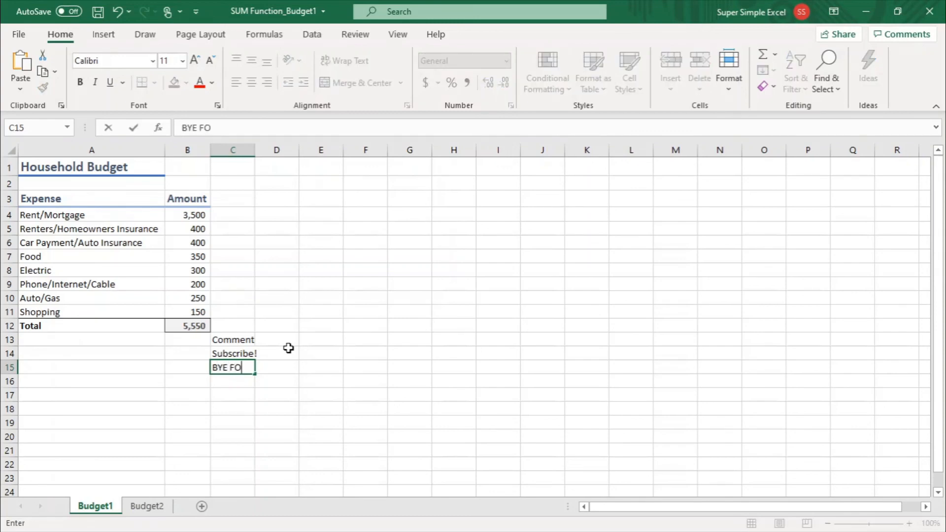
type("R NOW!")
key("Return")
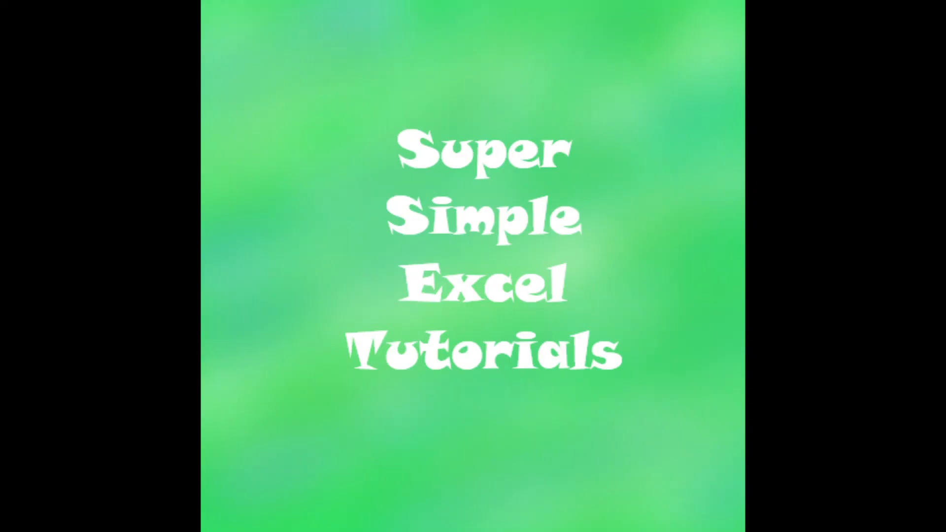